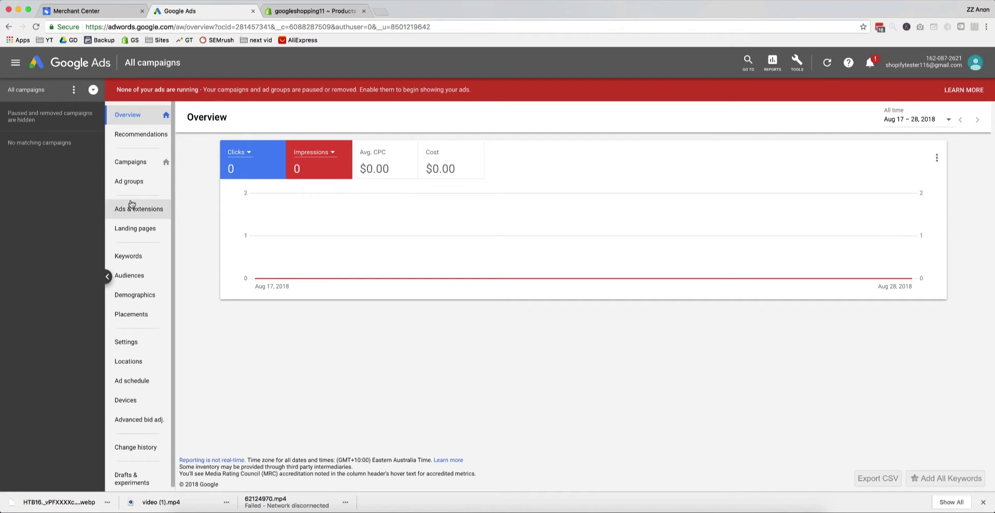
Open the campaigns report and set its date range to Last 30 days.
click(131, 162)
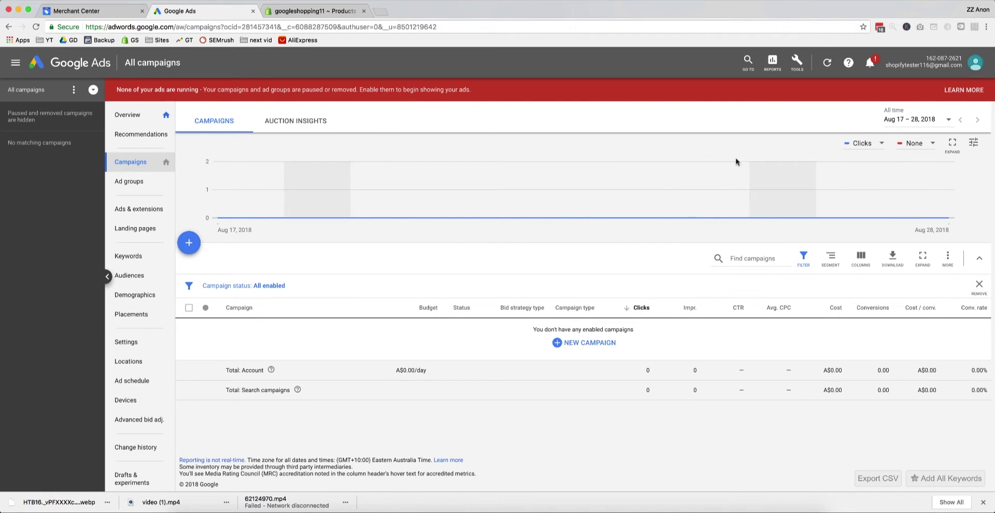
click(933, 122)
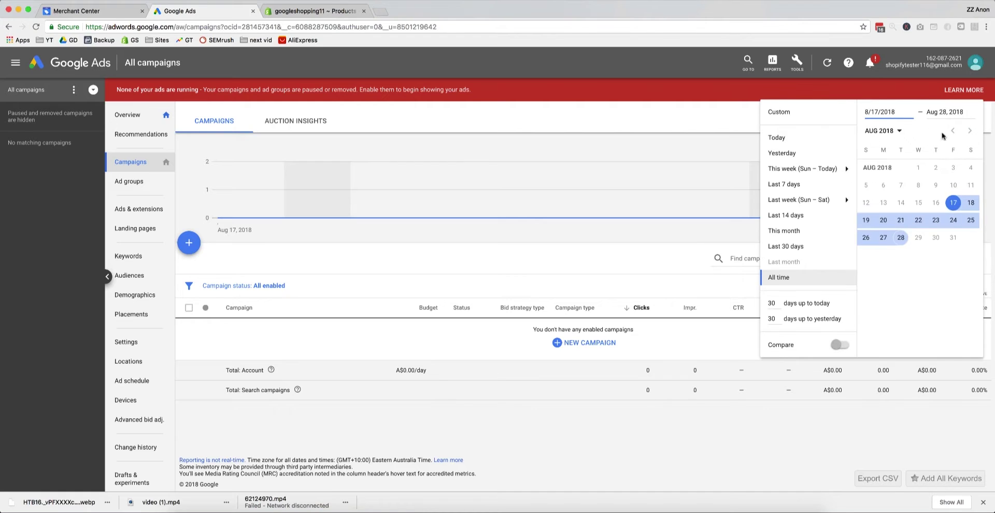
click(817, 248)
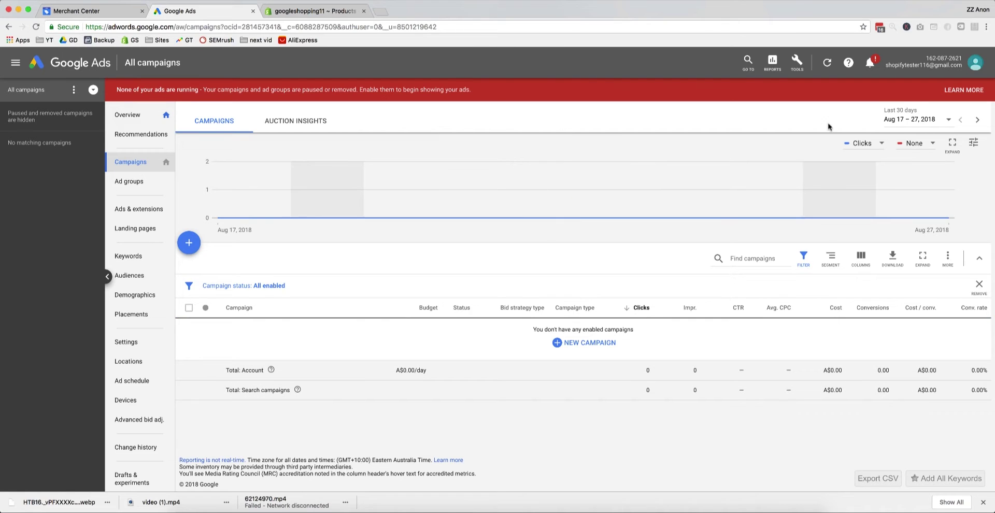
click(901, 145)
mouse_move(881, 159)
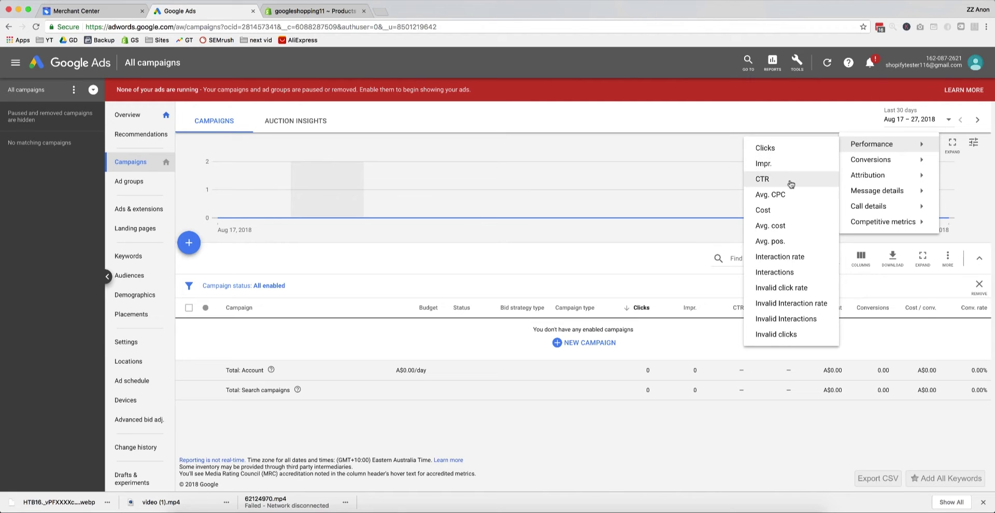
click(789, 149)
click(927, 150)
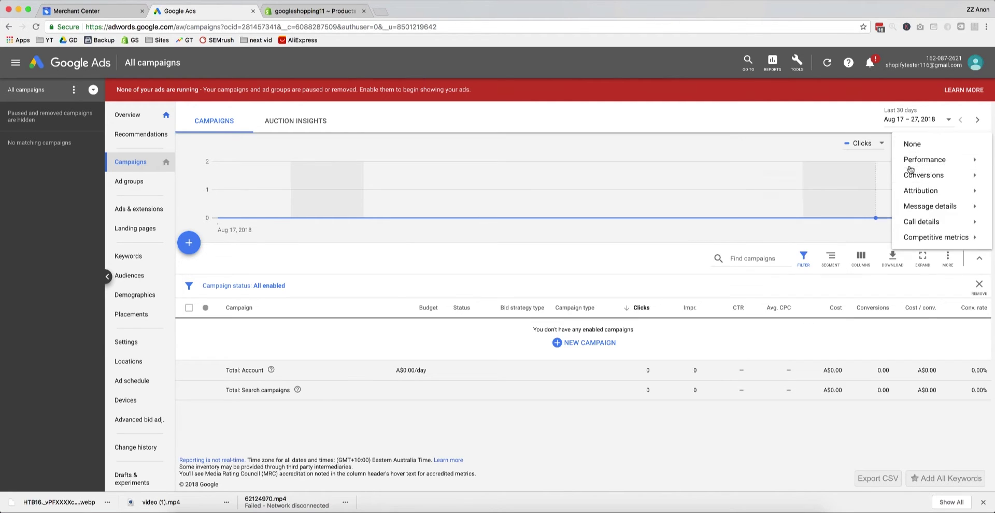
click(268, 352)
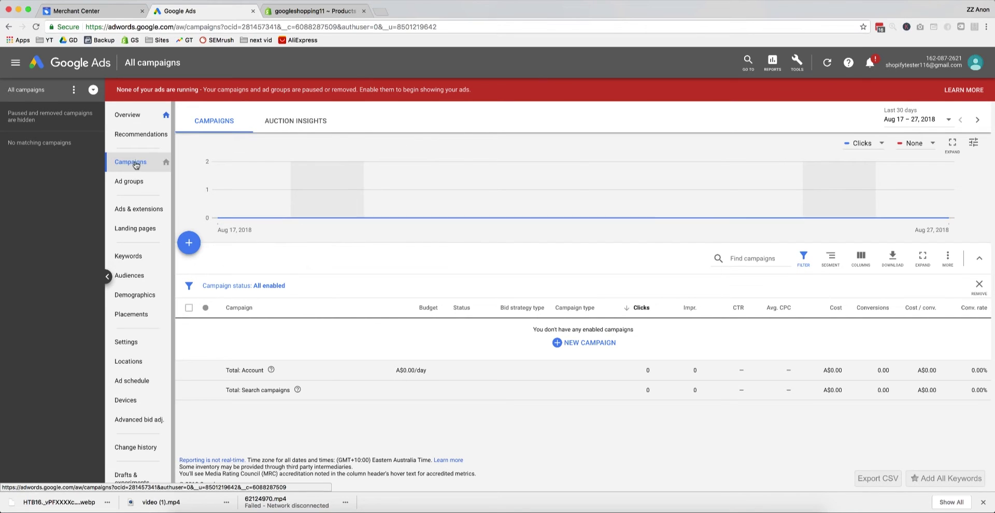
Modify the campaign columns so the adjustable ones begin with Cost, Avg. CPC, Impr., Clicks, CTR and Conversions, in that order.
click(860, 258)
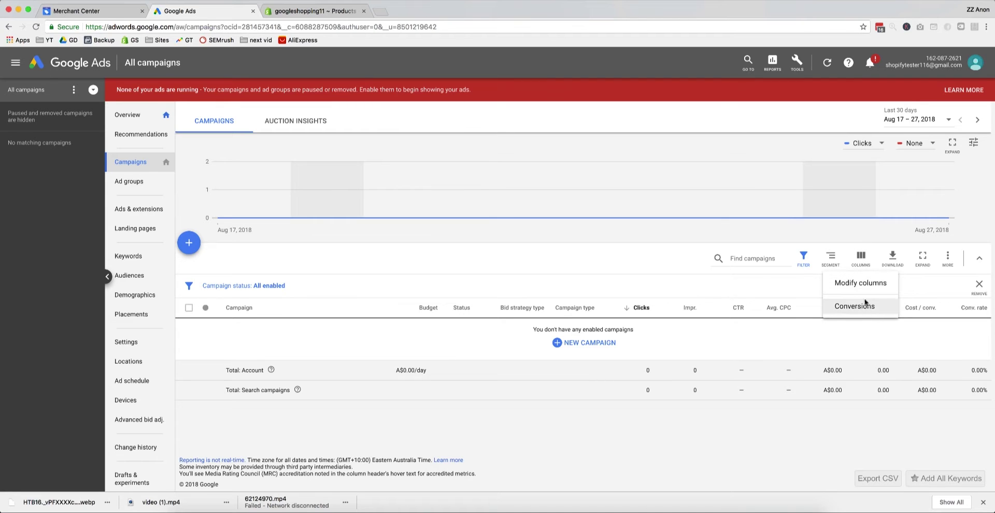
click(863, 284)
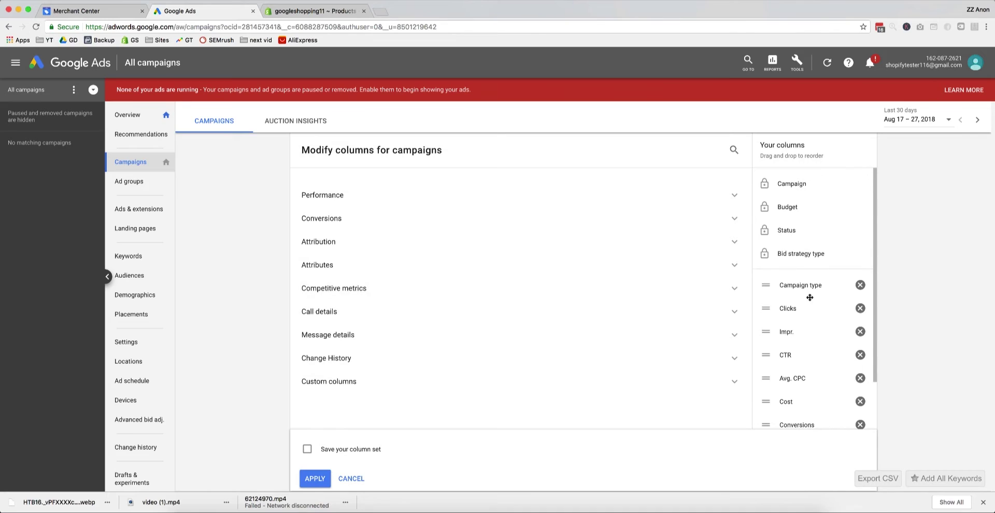
scroll(787, 298, down, 2)
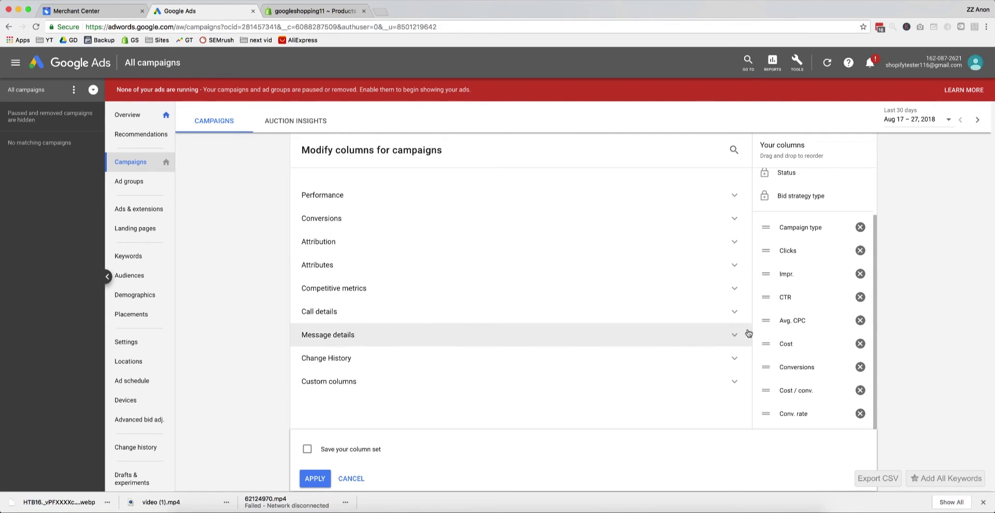
drag(780, 343, 818, 222)
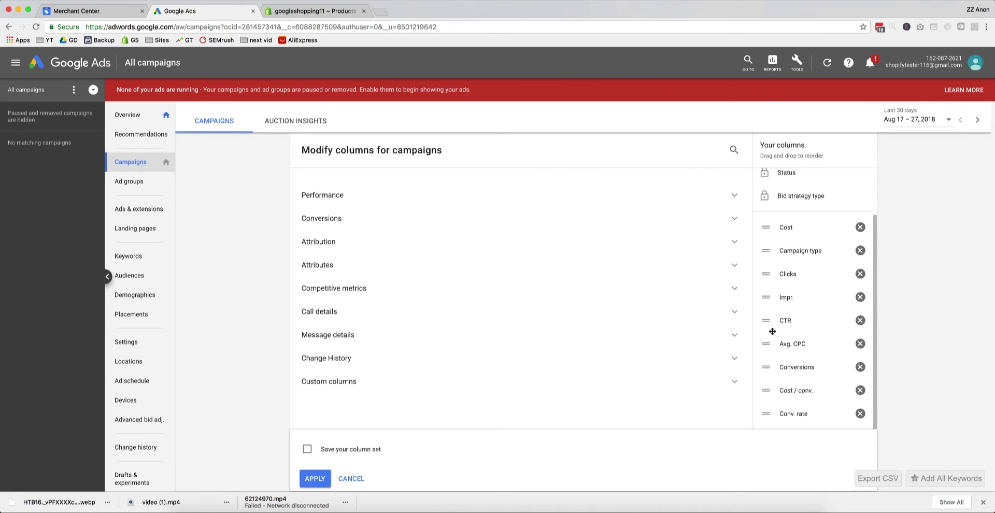
drag(788, 344, 795, 241)
drag(811, 324, 793, 277)
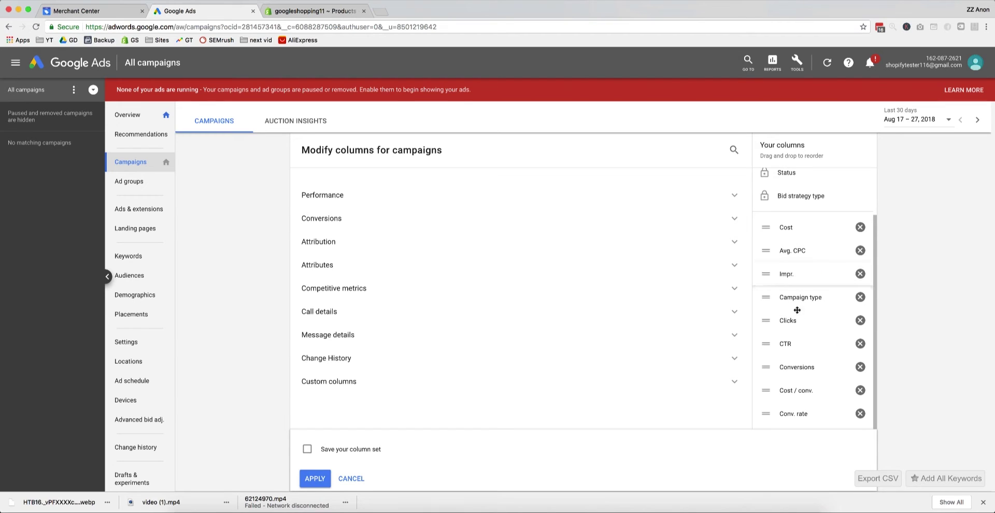
drag(792, 319, 797, 295)
drag(788, 339, 791, 312)
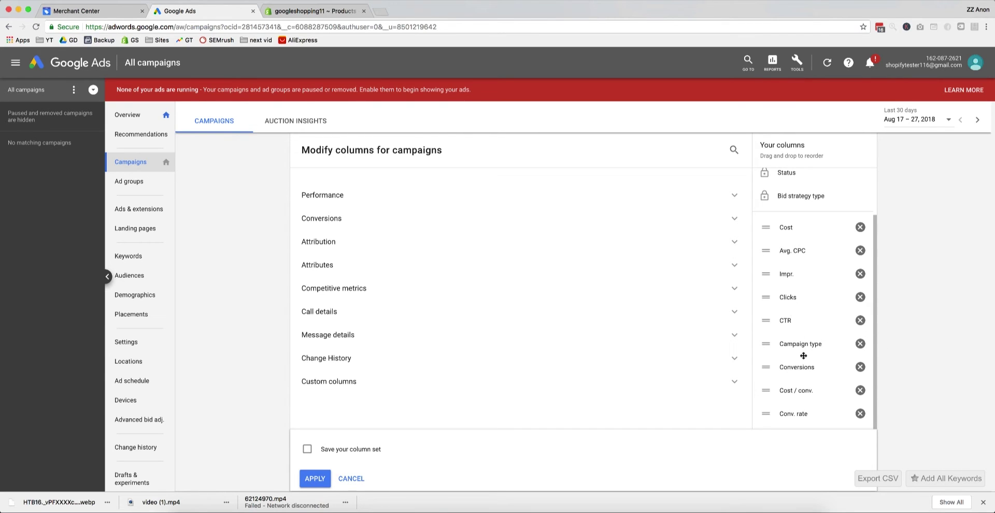
drag(797, 366, 808, 337)
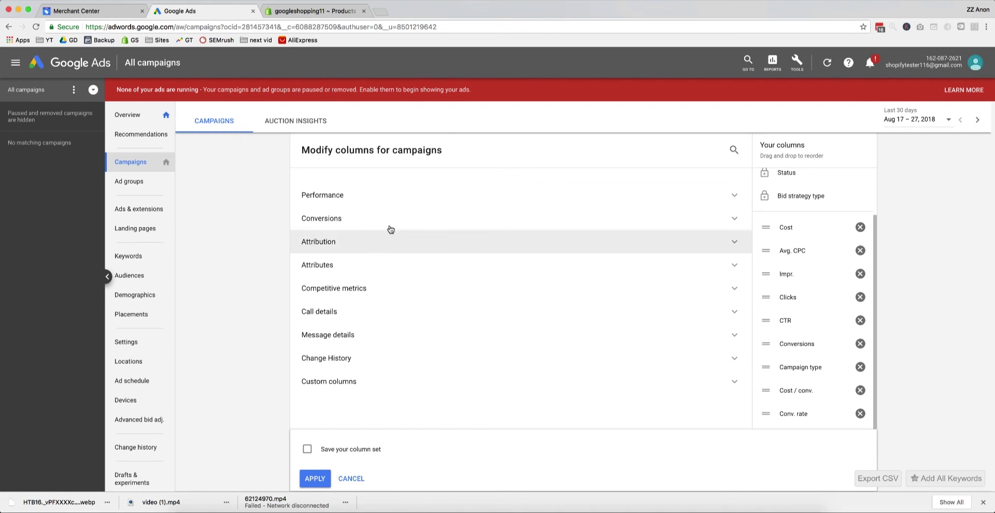
Replace the Campaign type column with All conv. value / cost, and place Conv. rate directly after Conversions.
click(340, 222)
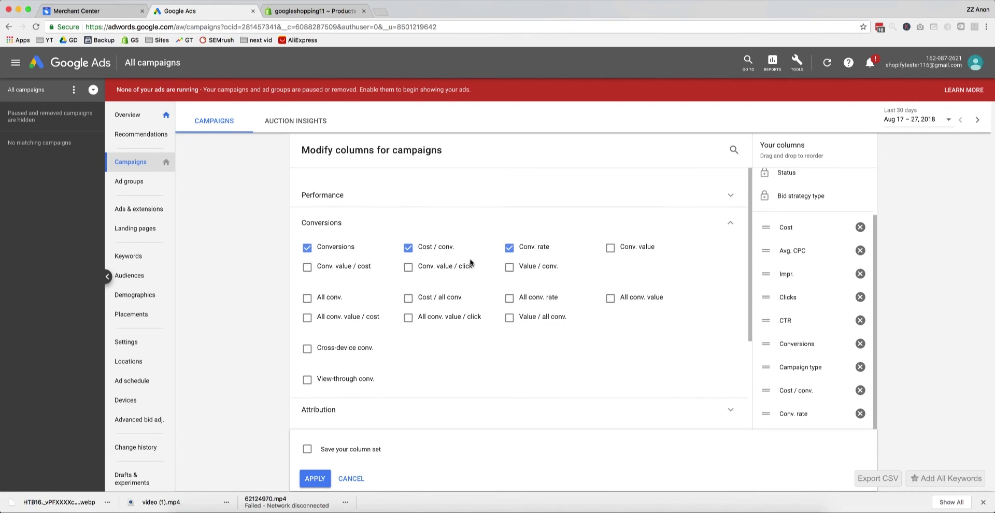
click(338, 317)
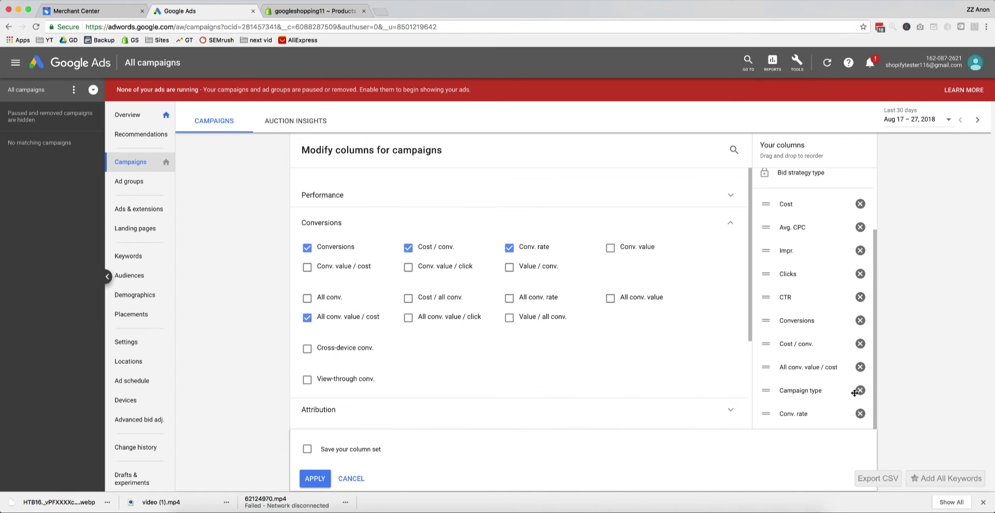
click(861, 391)
drag(816, 414, 783, 365)
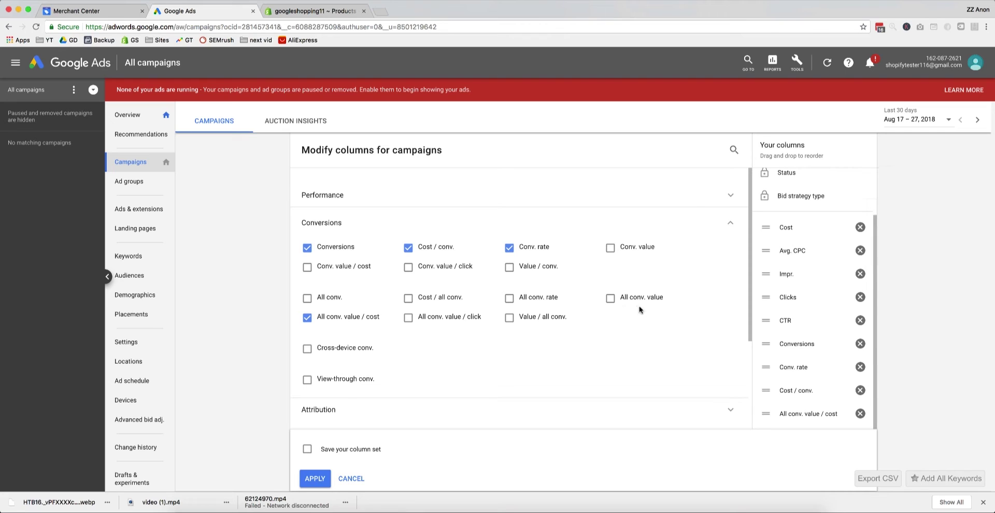
Add the competitive metrics Search lost IS (budget), Search impr. share and Search lost IS (rank) to the campaign columns.
scroll(415, 269, down, 5)
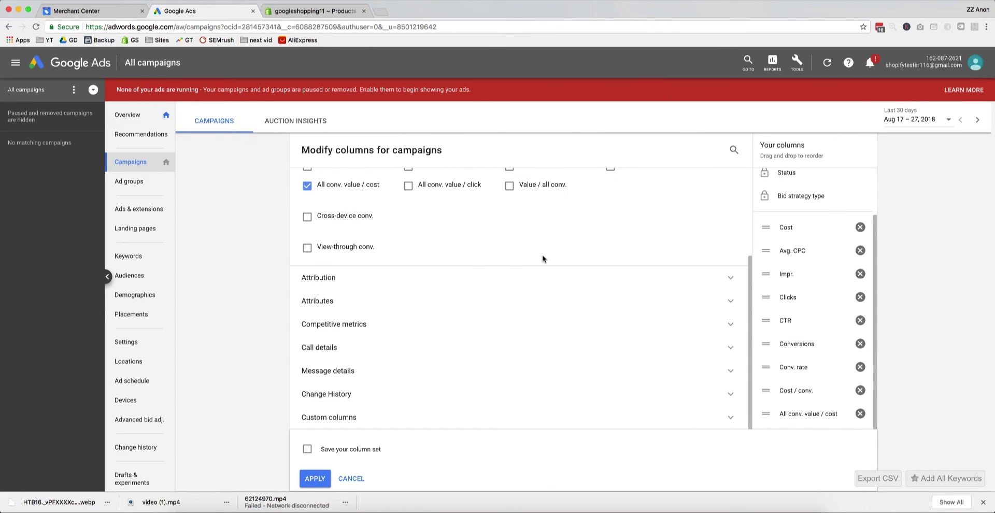
click(340, 325)
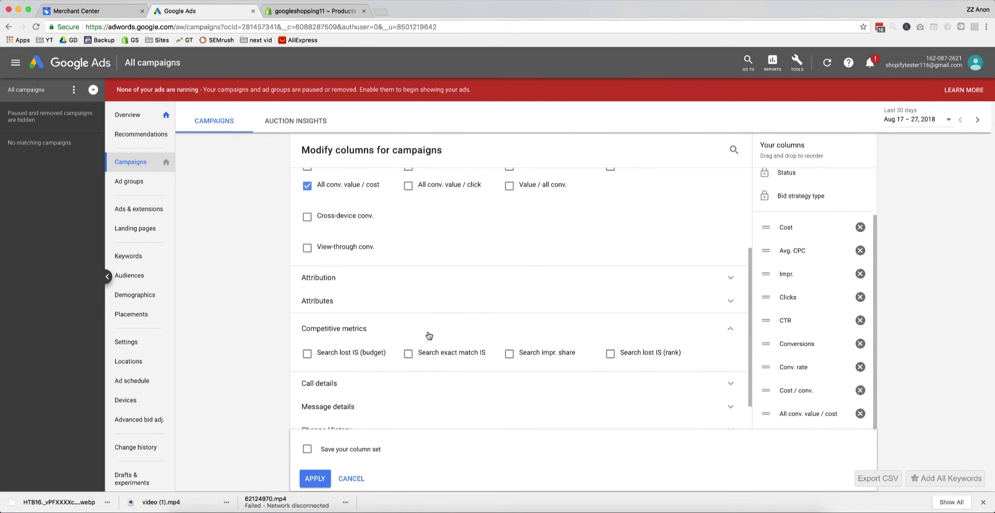
scroll(363, 342, down, 1)
click(308, 342)
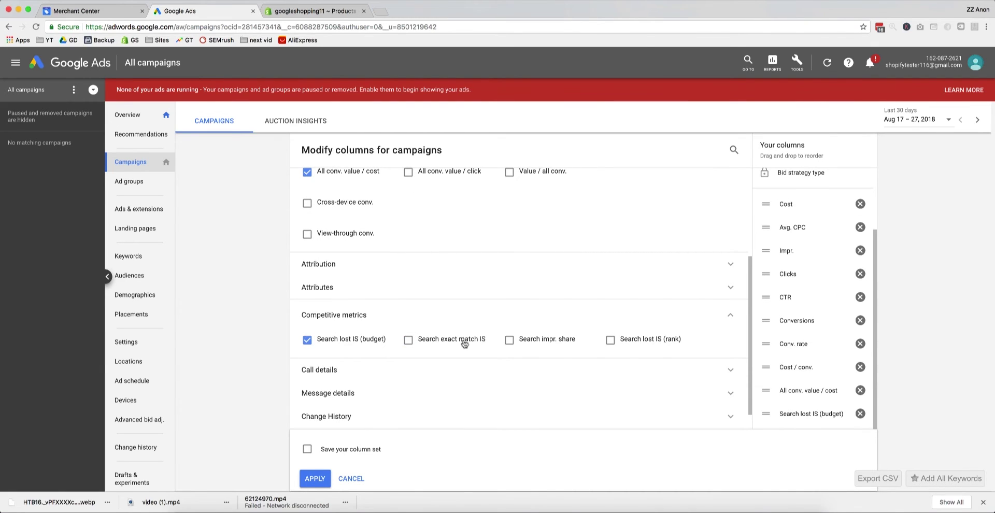
click(594, 346)
click(690, 339)
scroll(803, 285, down, 2)
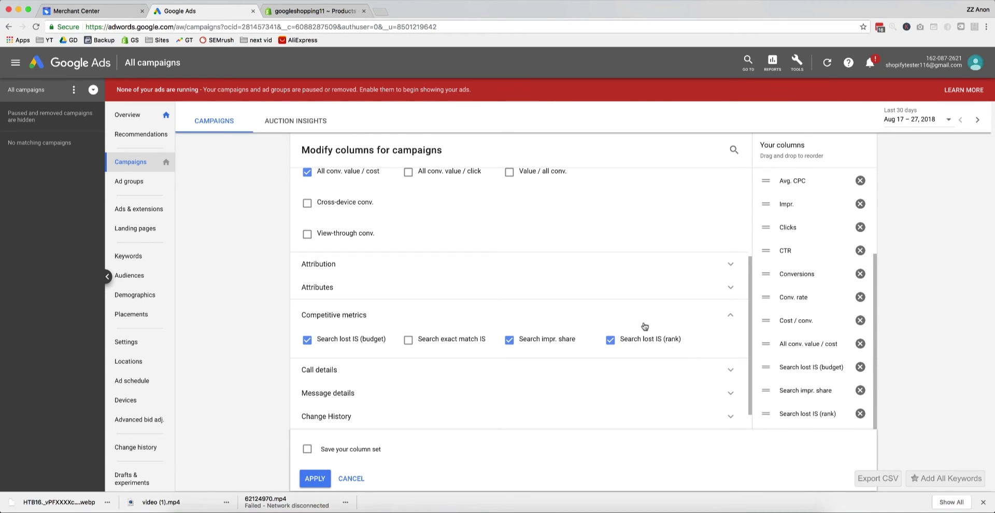
Save and apply the campaign columns as a named column set, and select that set from the saved column sets.
scroll(818, 372, up, 3)
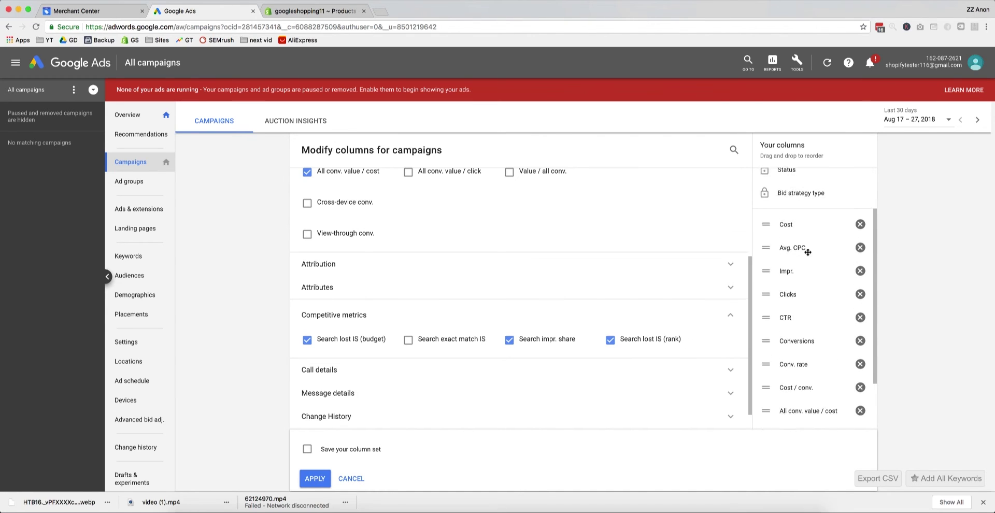
scroll(805, 250, down, 2)
scroll(807, 251, down, 1)
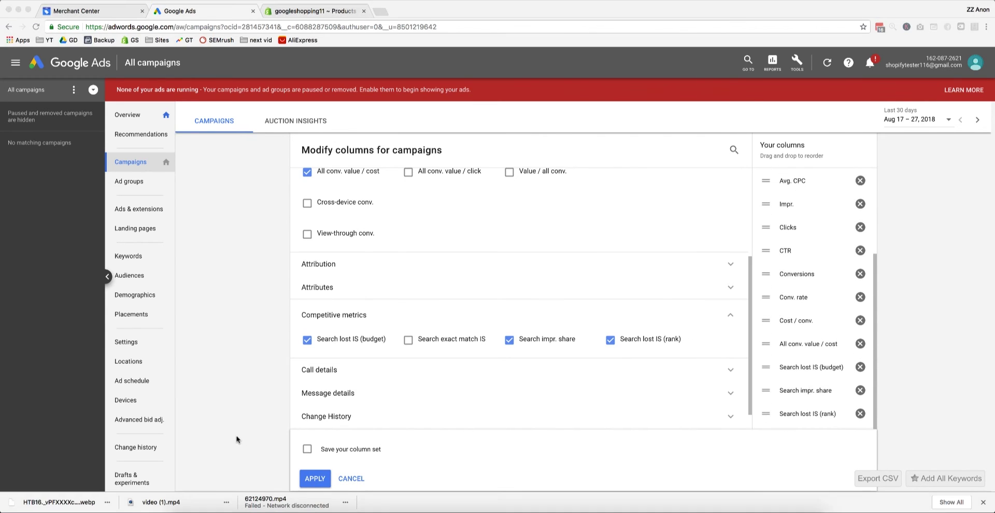
click(331, 448)
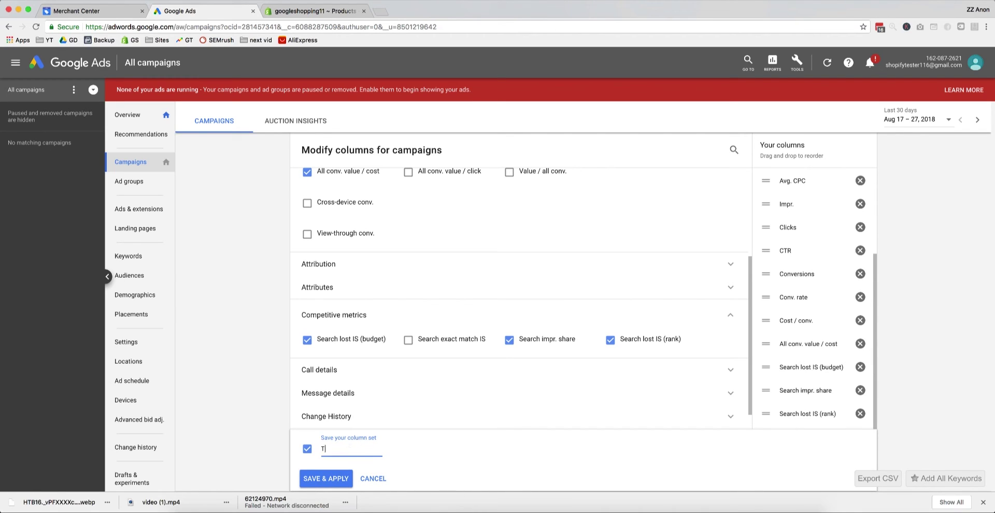
click(347, 479)
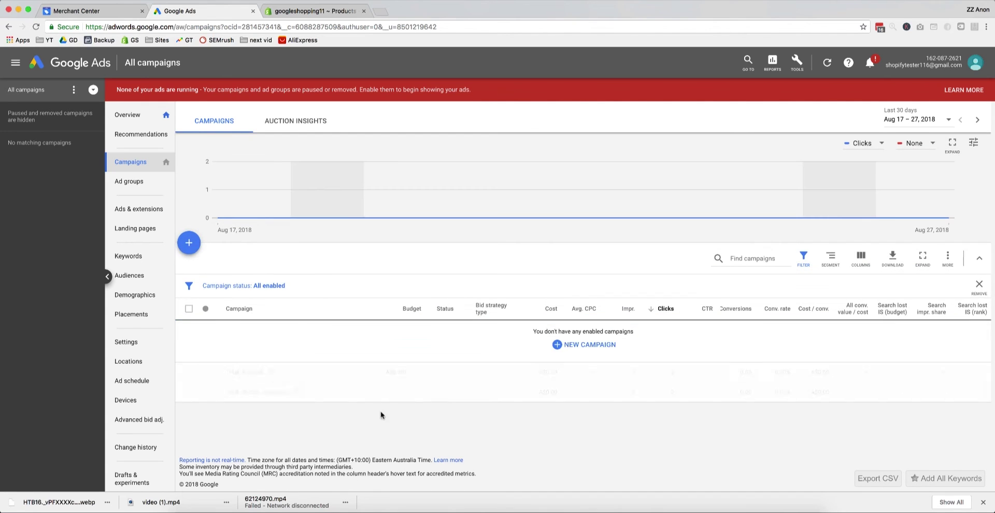
click(864, 261)
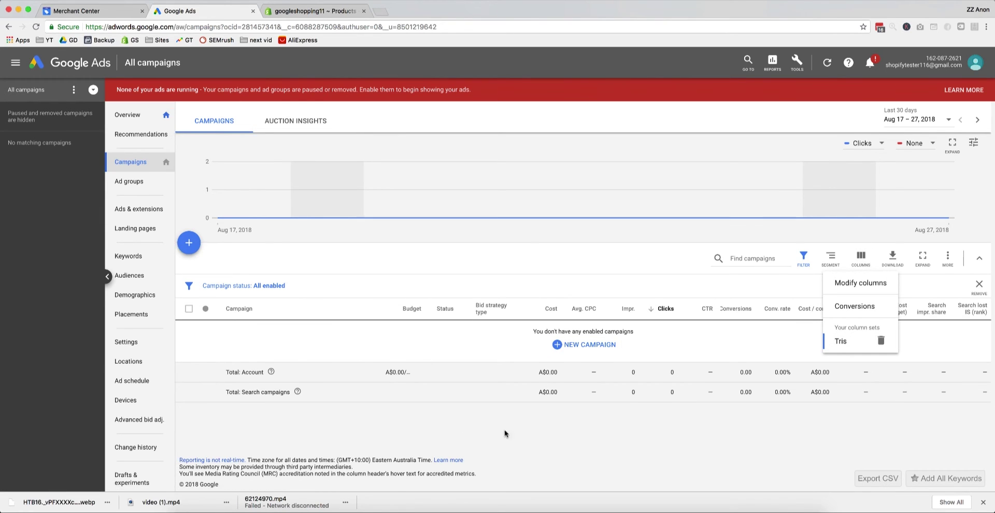
click(854, 341)
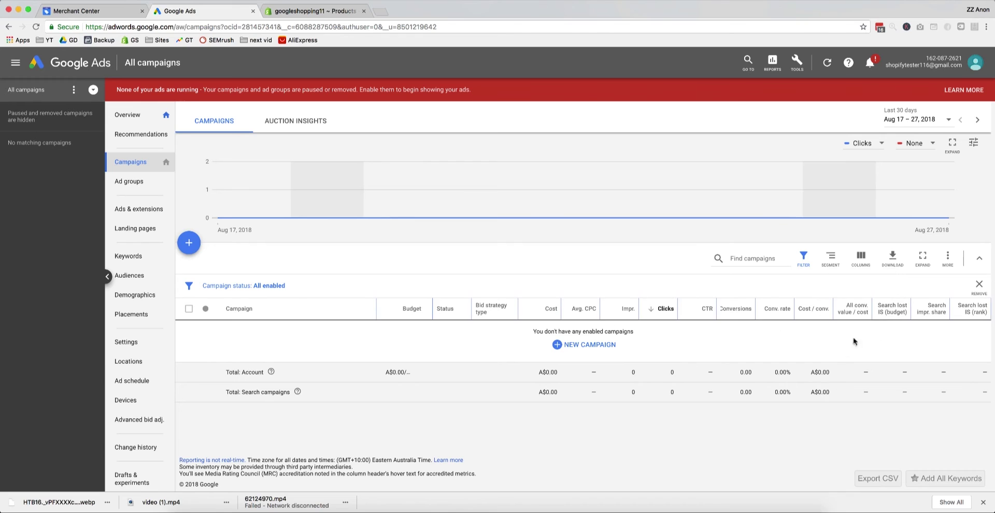
Modify the ad group columns so Cost, Avg. CPC, Impr. and Clicks come first and Conv. rate directly follows Conversions.
click(132, 182)
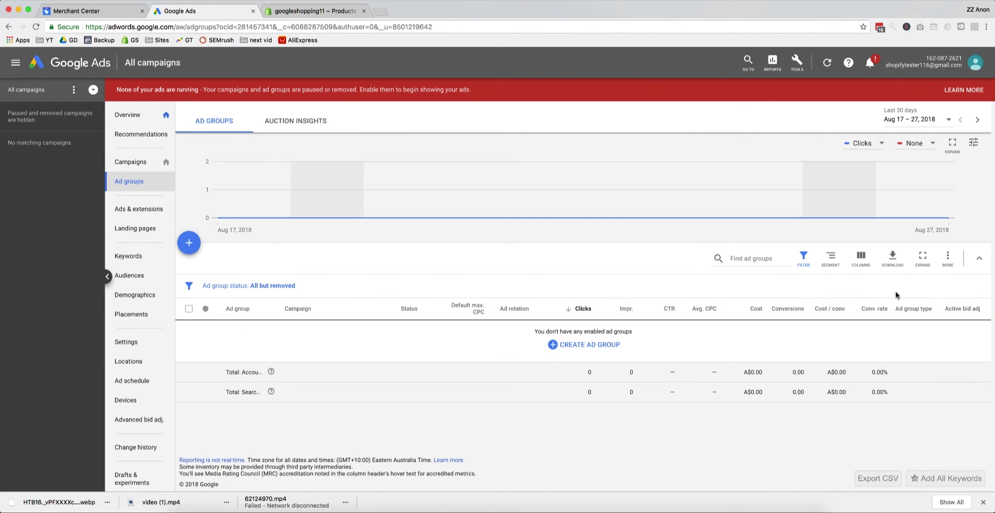
click(861, 258)
click(869, 281)
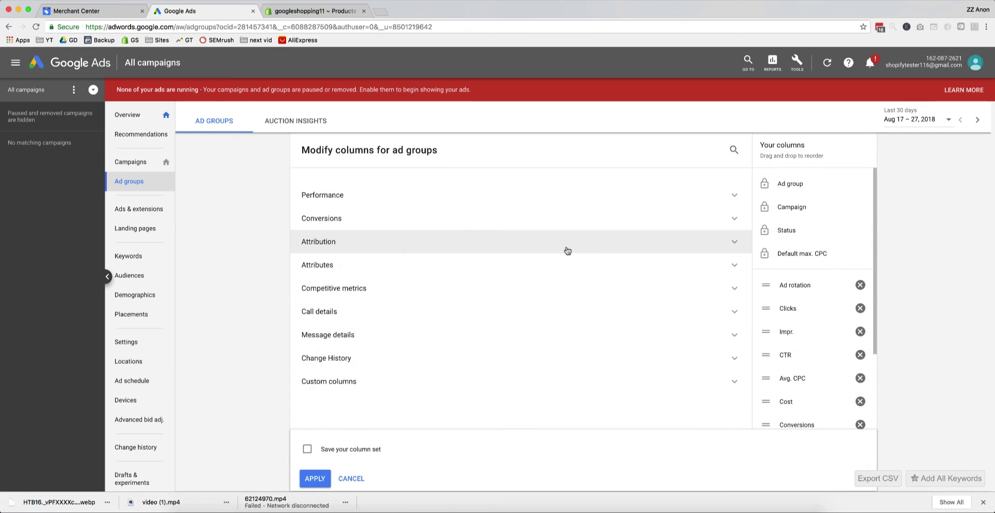
scroll(850, 311, down, 3)
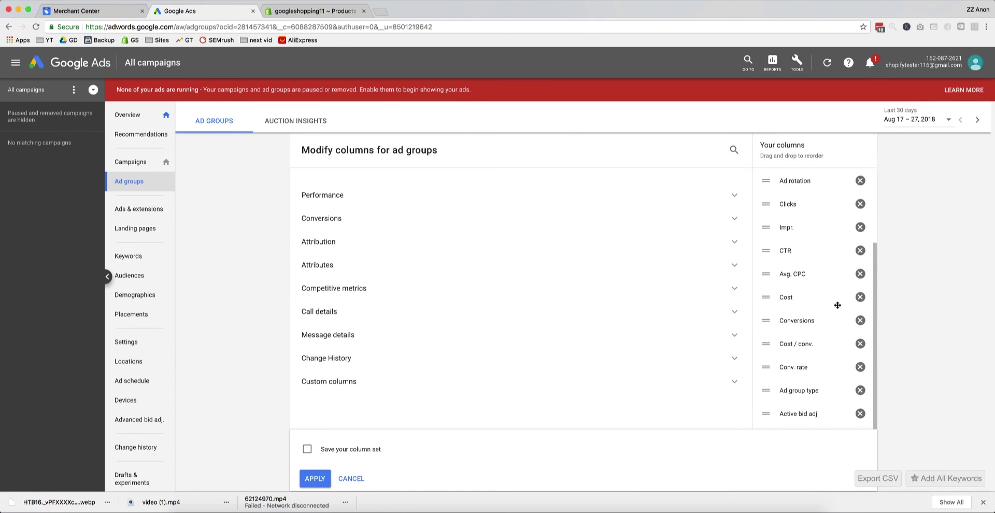
drag(993, 218, 678, 146)
mouse_move(802, 294)
mouse_down()
mouse_move(791, 236)
mouse_move(799, 279)
mouse_up()
drag(810, 361, 803, 269)
scroll(802, 309, down, 2)
drag(805, 367, 809, 317)
Remove the Ad rotation, Ad group type and Active bid adj columns, and place CTR directly after Clicks.
click(861, 343)
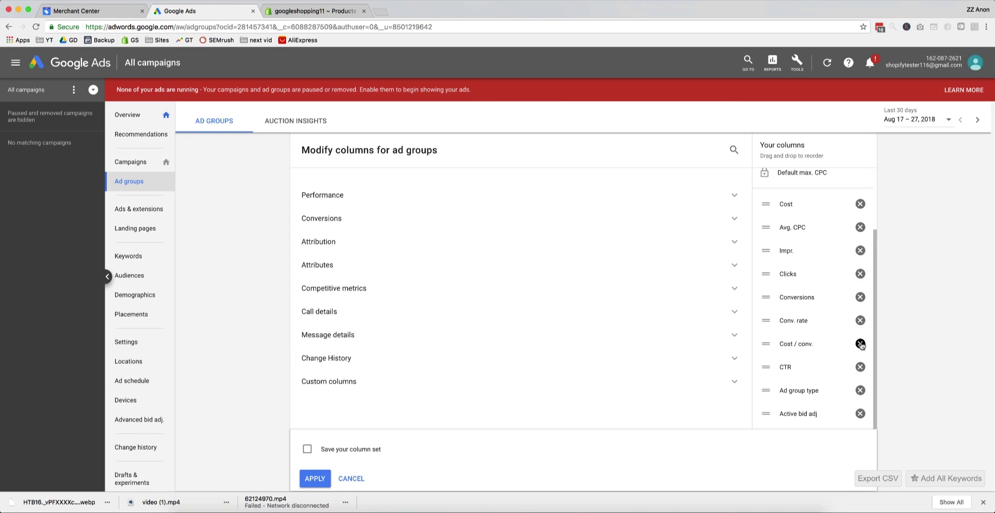
drag(801, 367, 803, 296)
scroll(808, 311, up, 2)
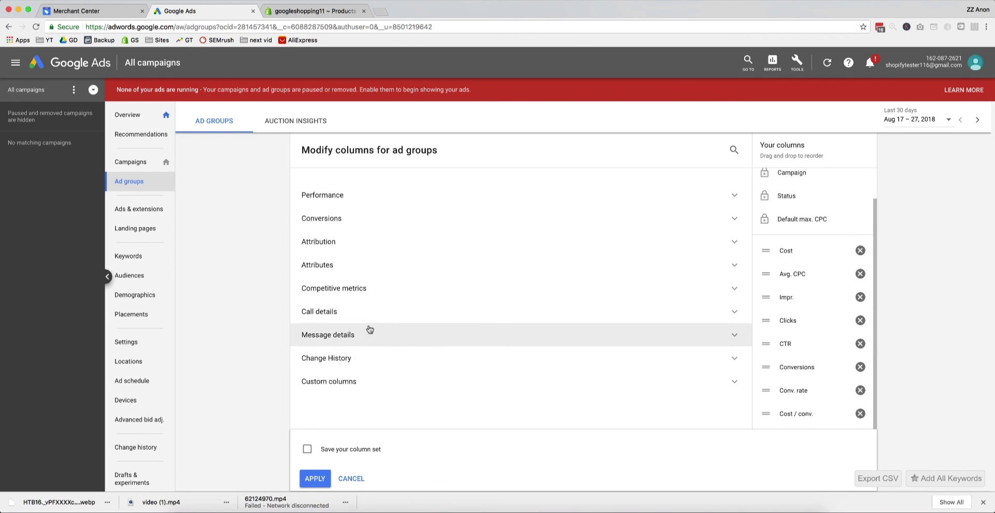
Add the Search impr. share and Search lost IS (rank) columns, and save and apply the ad group column set.
click(363, 292)
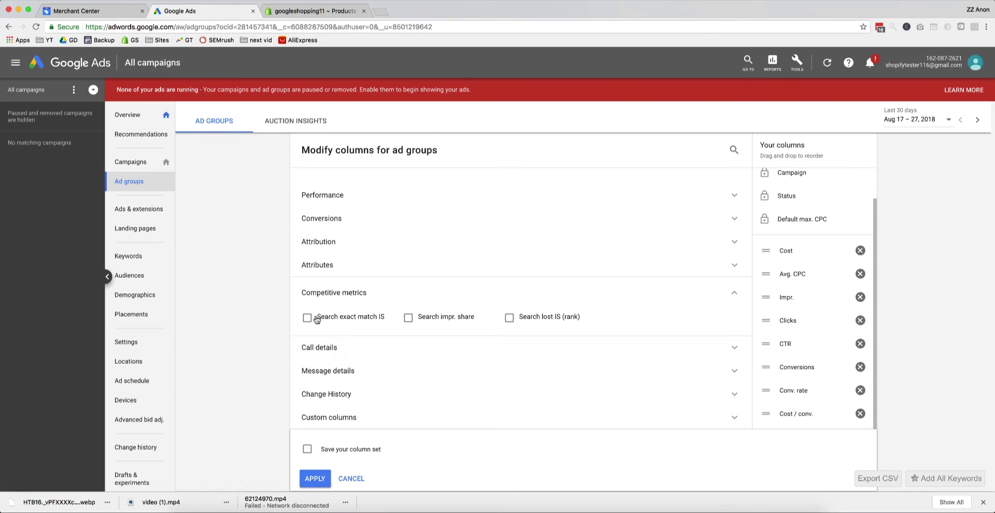
click(440, 318)
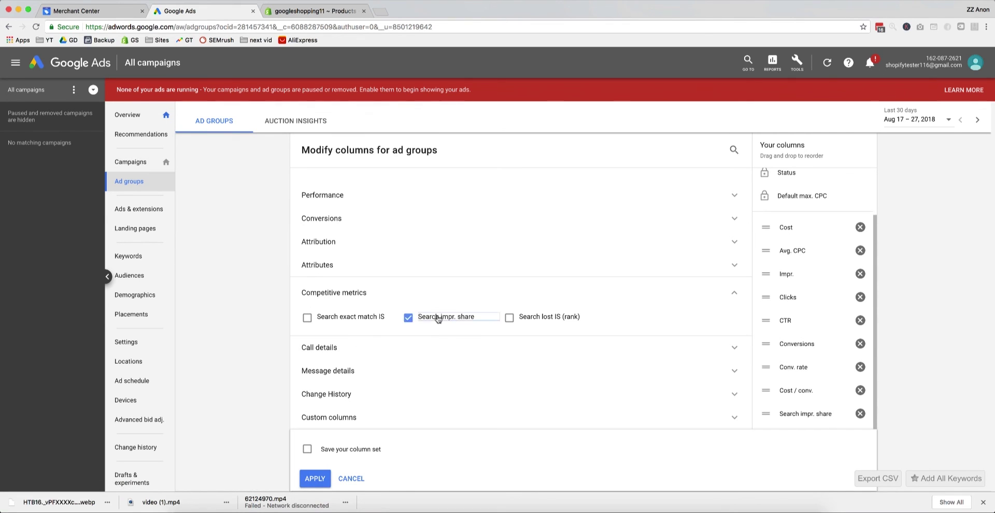
click(511, 317)
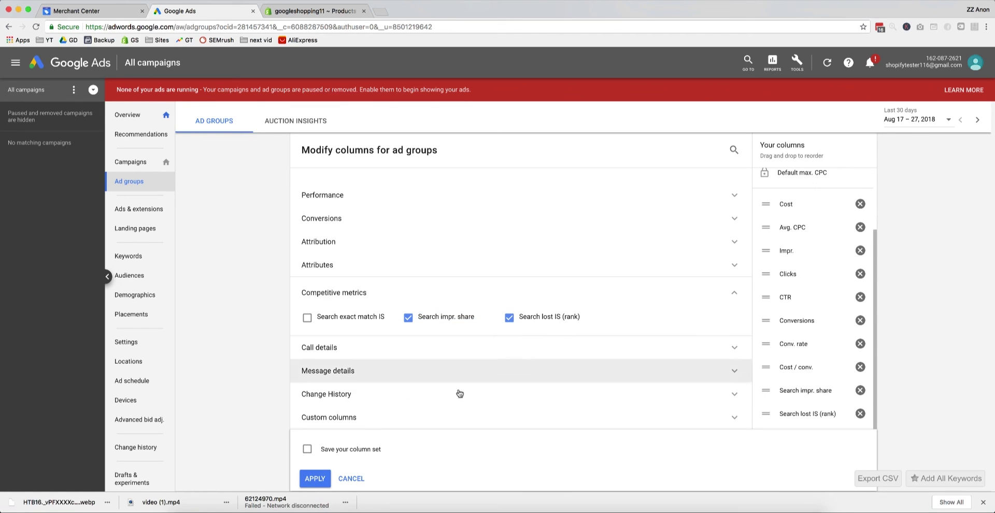
click(354, 451)
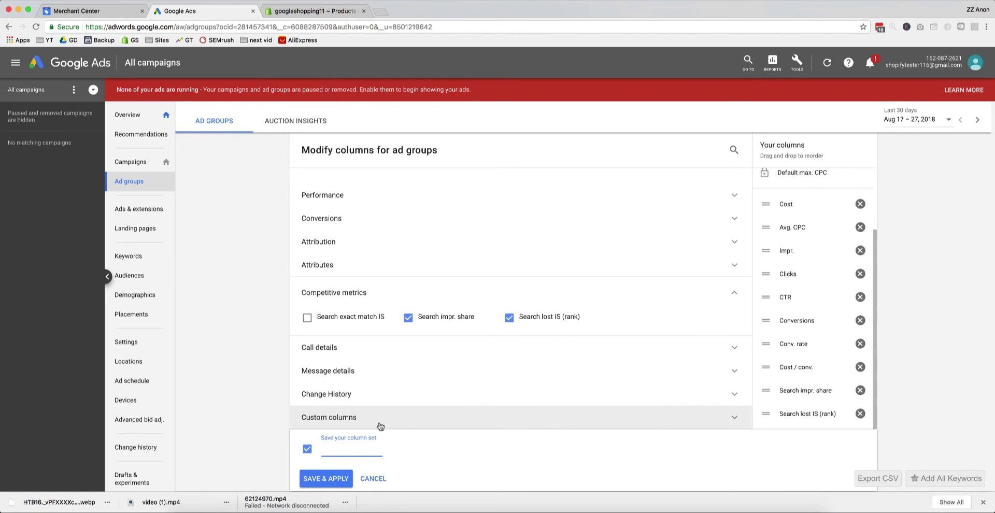
click(309, 478)
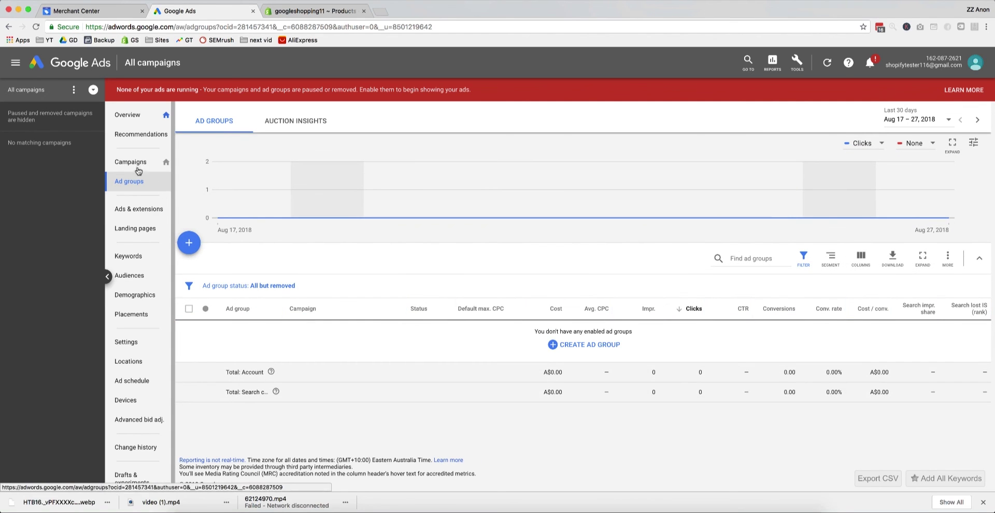